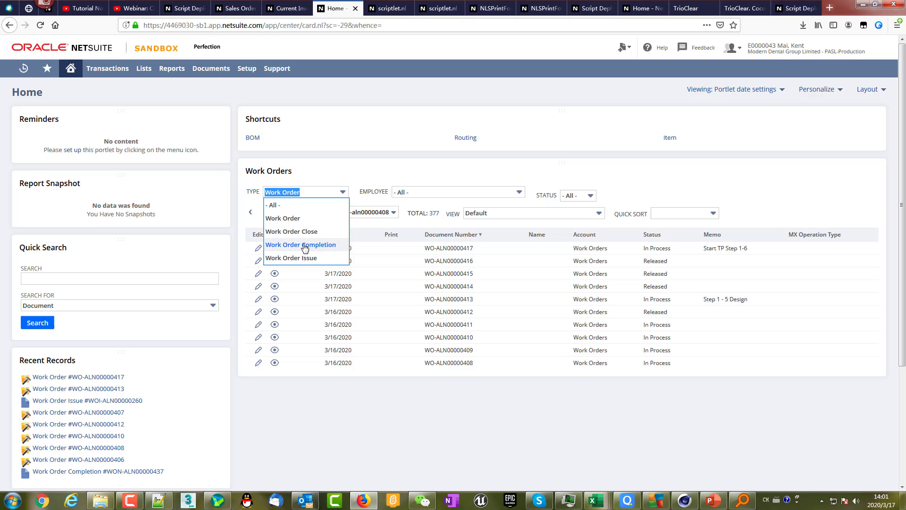
# Filter the home page's work order list to the Work Order Completion type and refresh it to review the records.
pyautogui.click(304, 245)
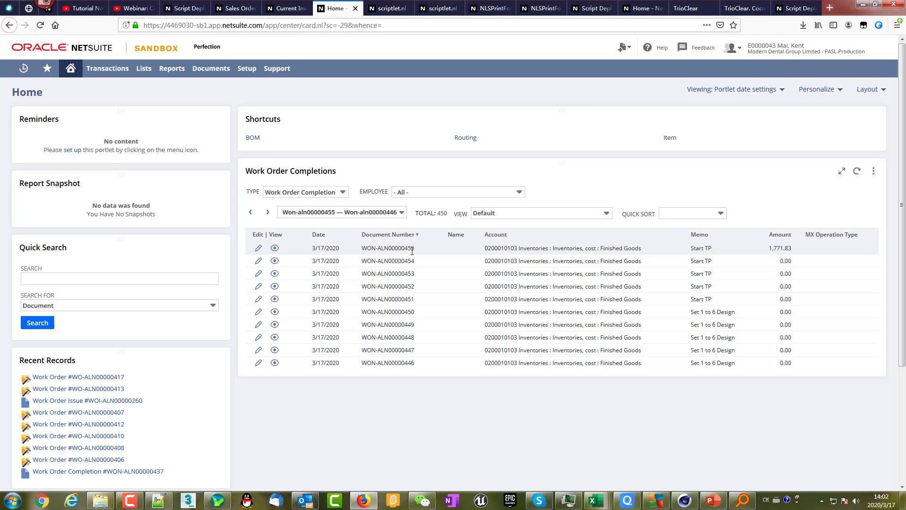
pyautogui.click(382, 213)
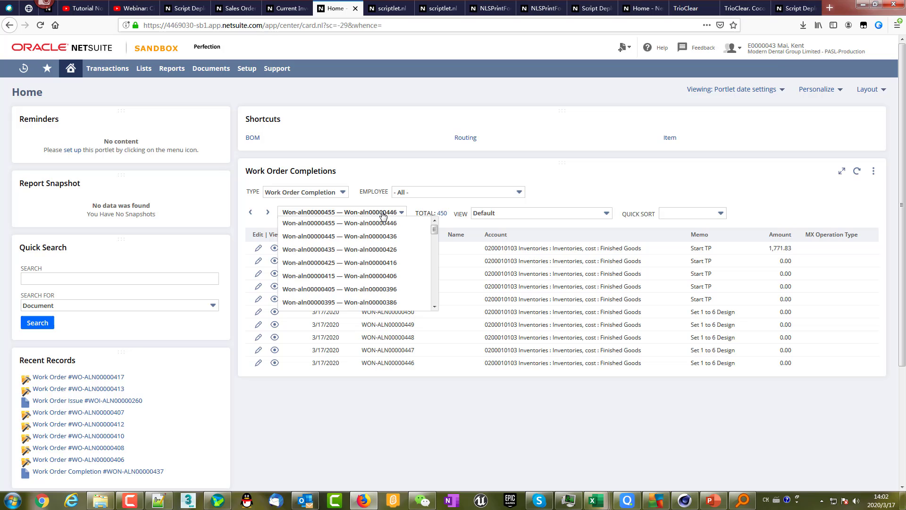
pyautogui.click(473, 240)
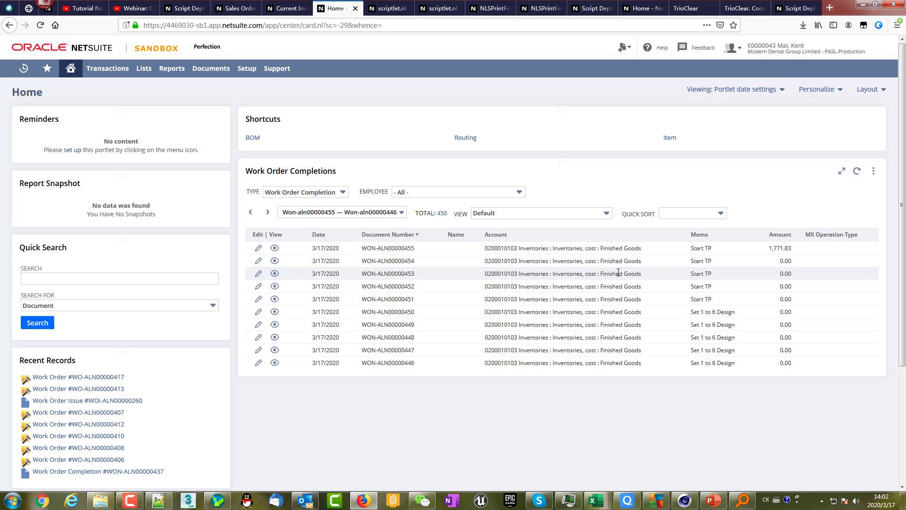
pyautogui.click(858, 172)
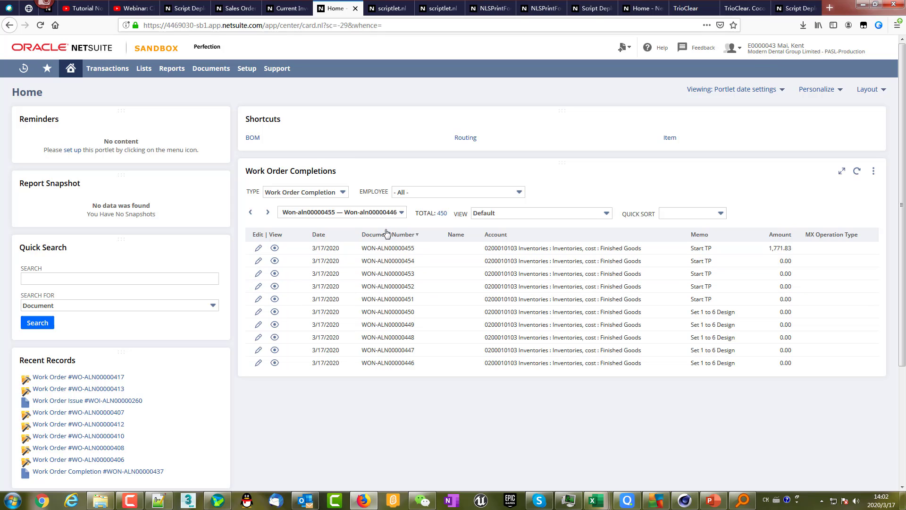
pyautogui.click(388, 214)
pyautogui.click(388, 217)
# Switch to the PowerPoint presentation and browse the Store section to the "How to fulfill sales orders" slide.
pyautogui.click(713, 499)
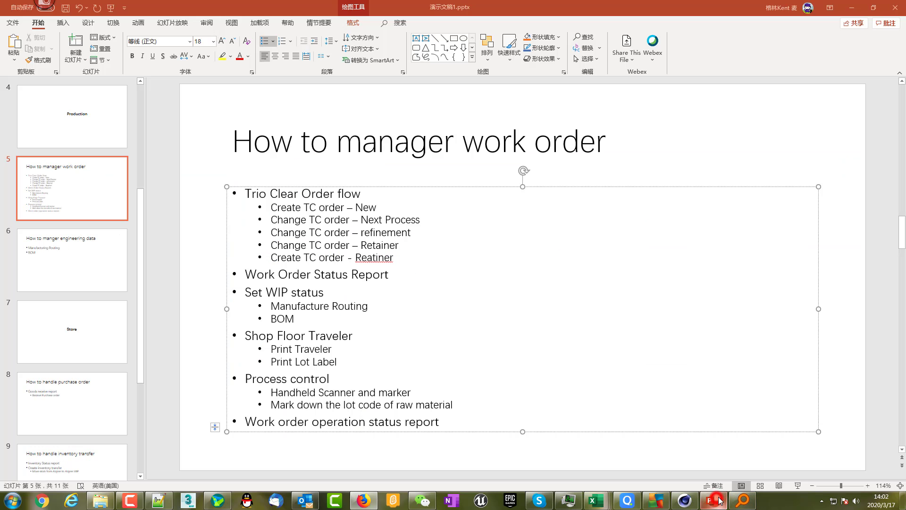
pyautogui.click(335, 406)
pyautogui.scroll(-6, 283, 416)
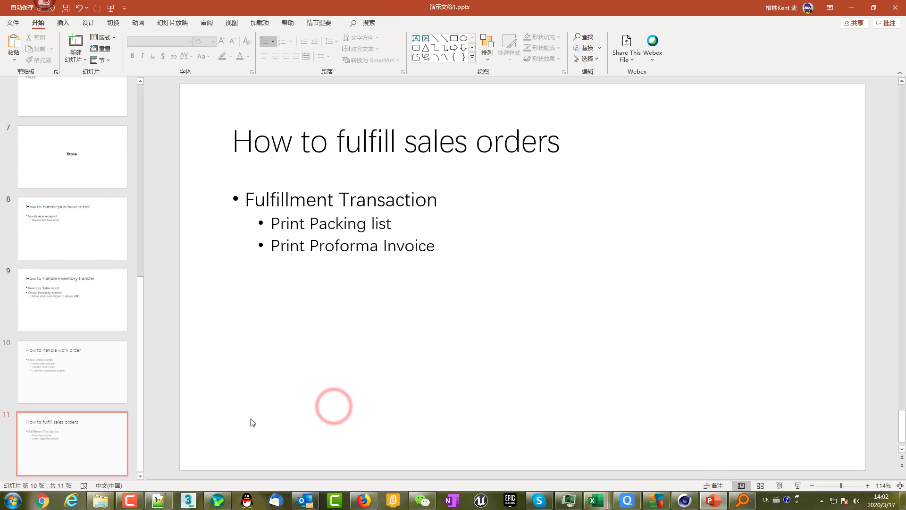
pyautogui.click(71, 380)
pyautogui.click(83, 157)
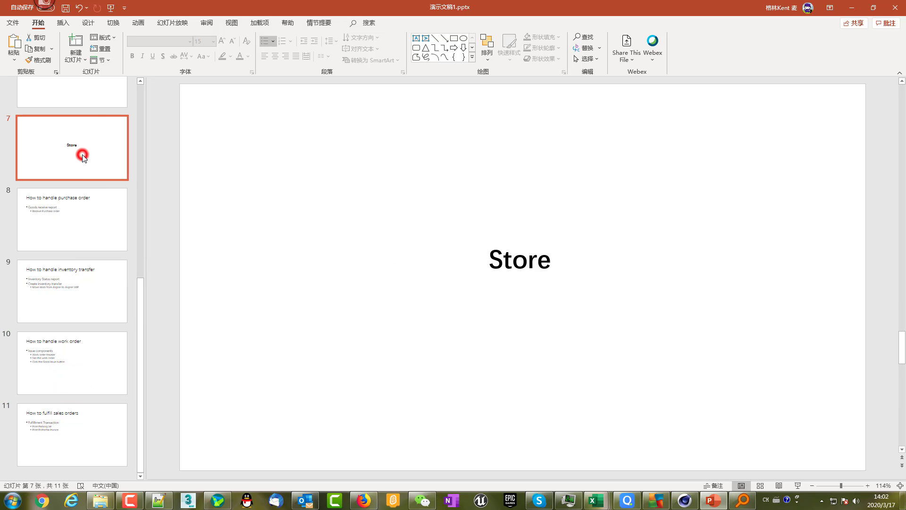
pyautogui.click(95, 426)
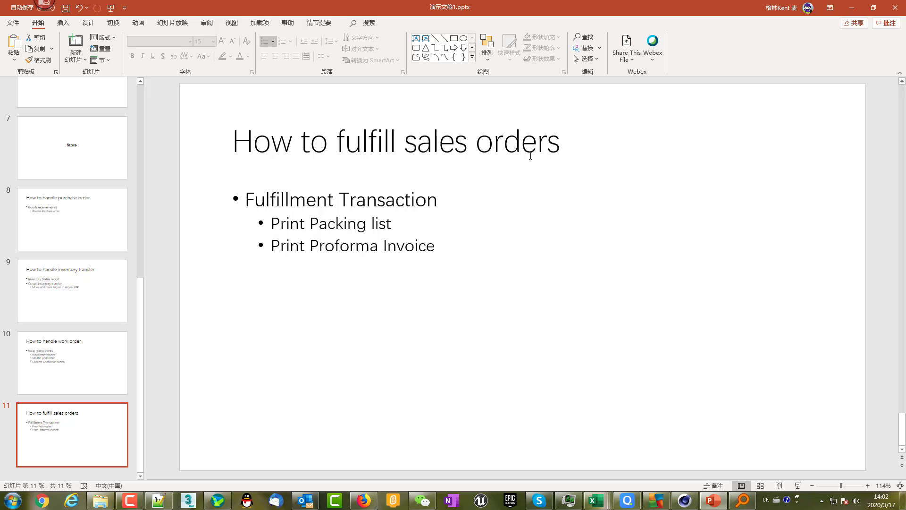
# Switch back to NetSuite in Firefox and filter the transaction list to Work Order Issue to review its records and memos.
pyautogui.click(364, 500)
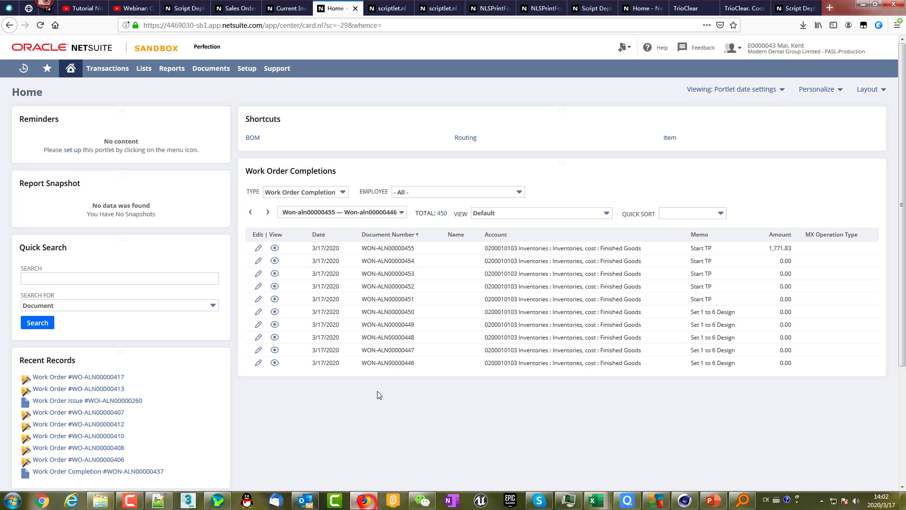
pyautogui.click(348, 212)
pyautogui.click(343, 192)
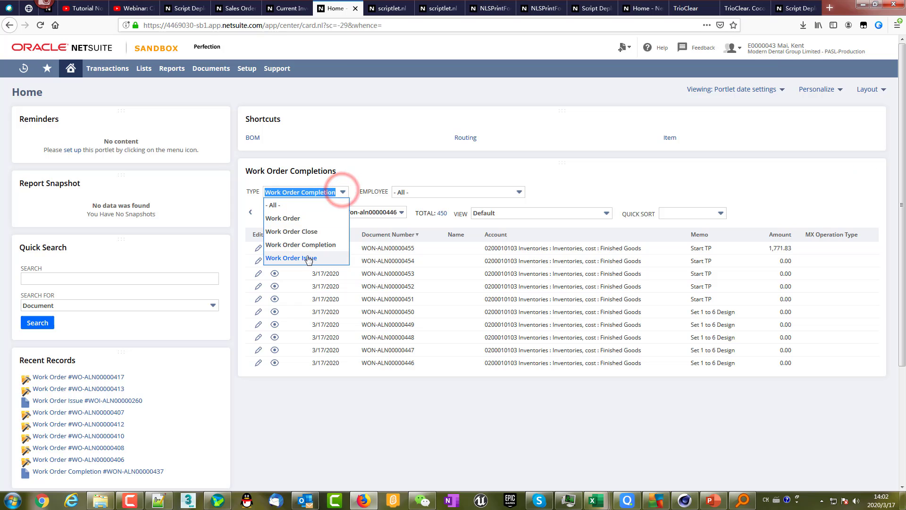
pyautogui.click(308, 259)
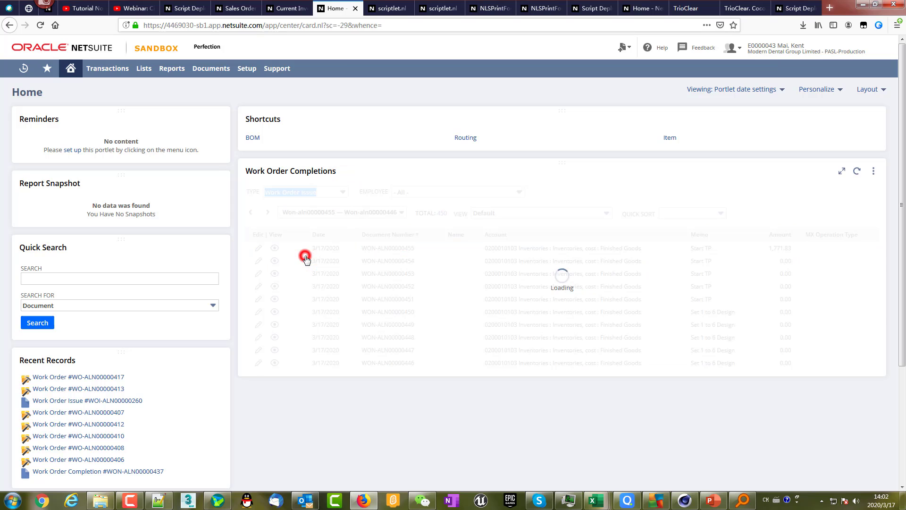
pyautogui.click(330, 211)
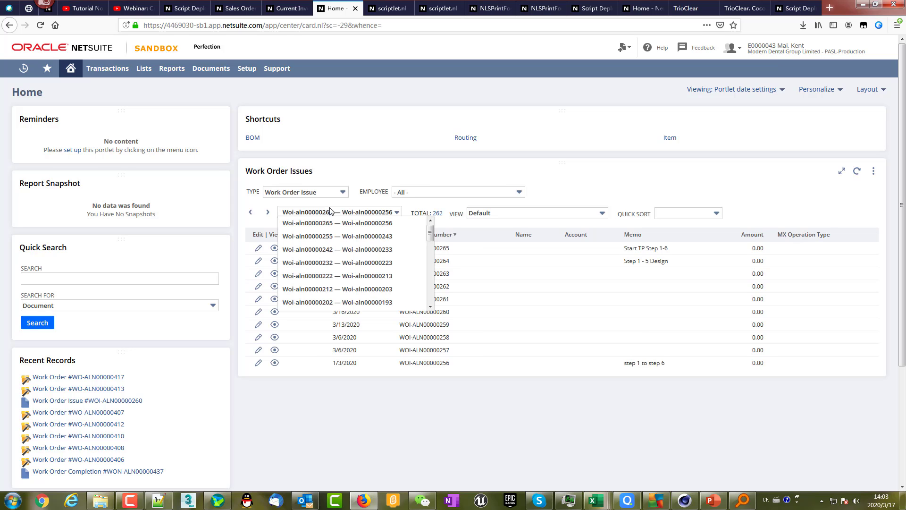
pyautogui.click(330, 212)
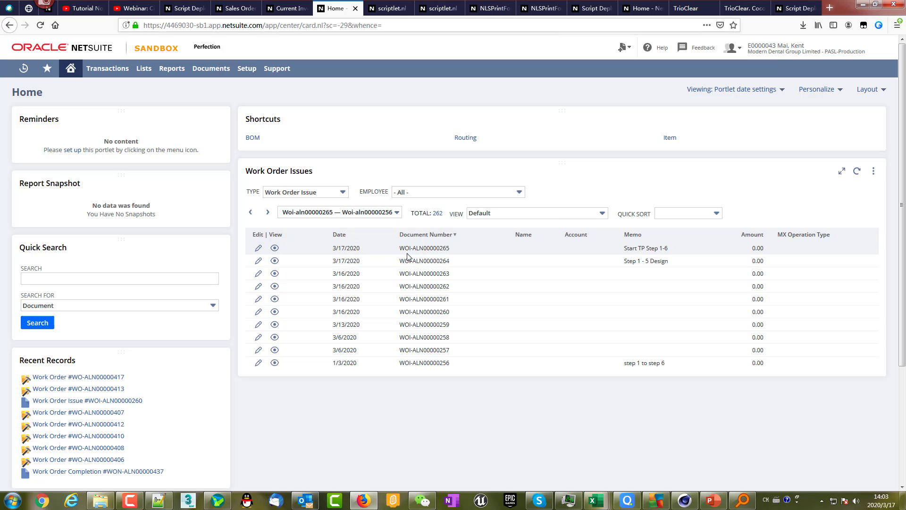
pyautogui.moveTo(675, 252); pyautogui.dragTo(572, 254)
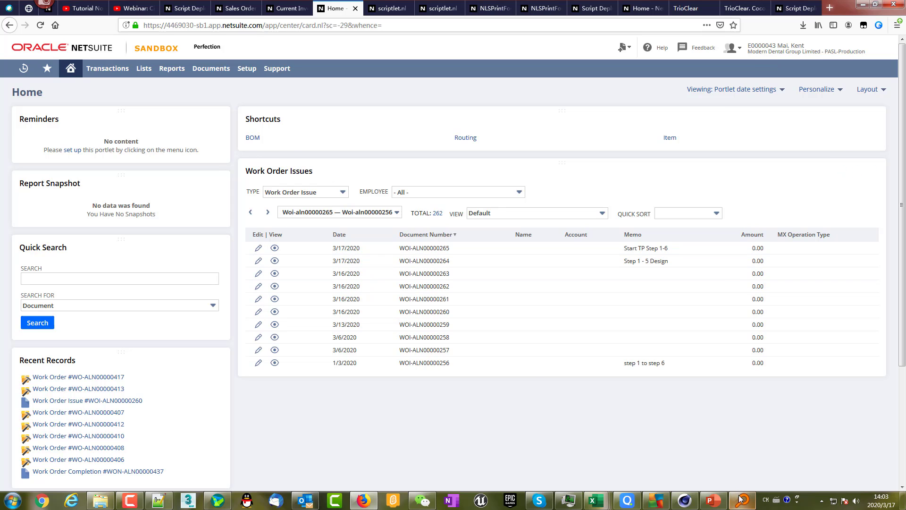
# Return to the PowerPoint presentation and review the title of the "How to fulfill sales orders" slide.
pyautogui.click(714, 500)
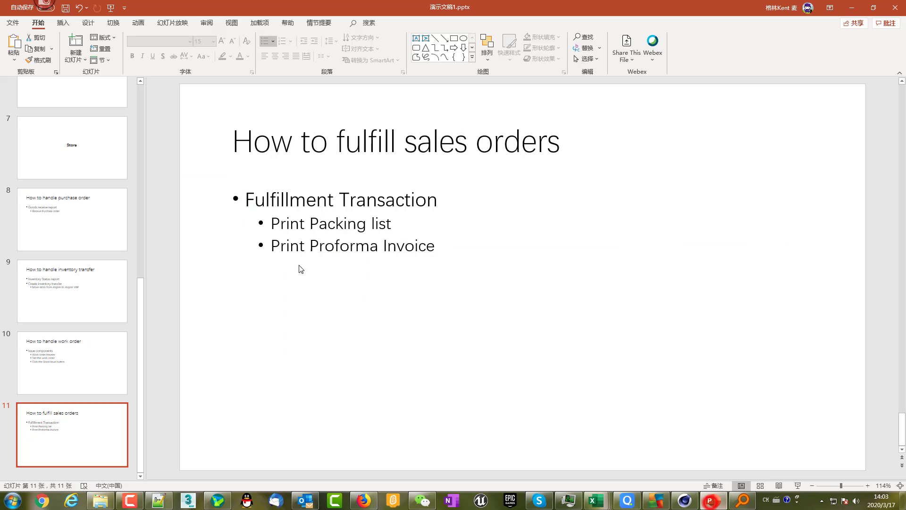
pyautogui.click(293, 151)
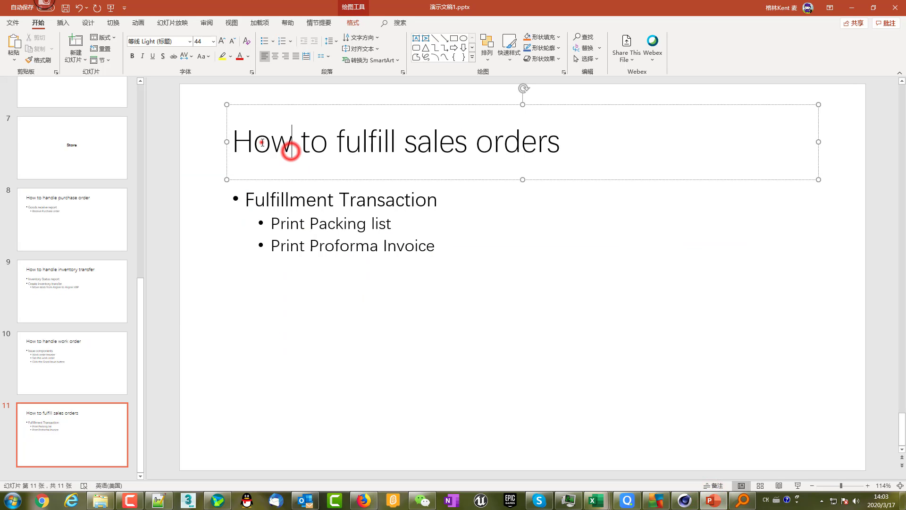
pyautogui.moveTo(292, 151); pyautogui.dragTo(566, 141)
pyautogui.click(576, 146)
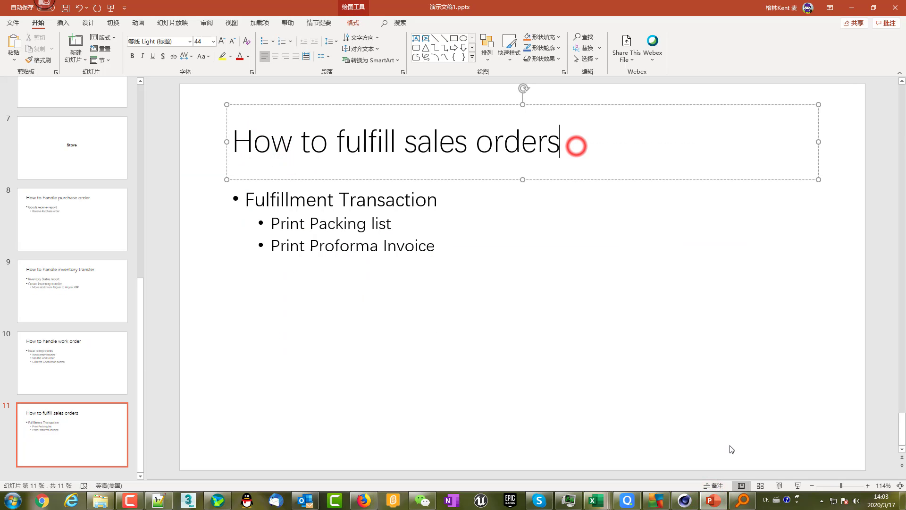
# Return to NetSuite in Firefox, change to the PASL-Store role and open the Aligner Item Fulfillment list.
pyautogui.click(714, 501)
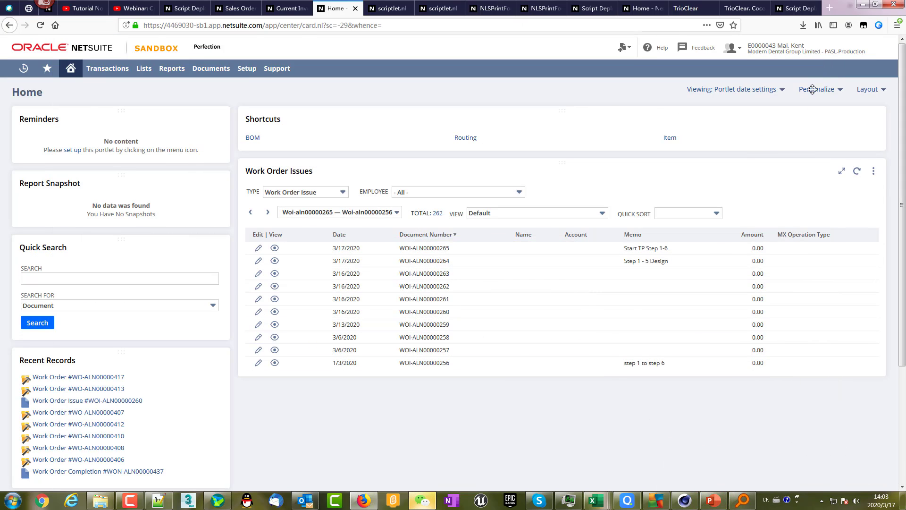
pyautogui.moveTo(803, 48)
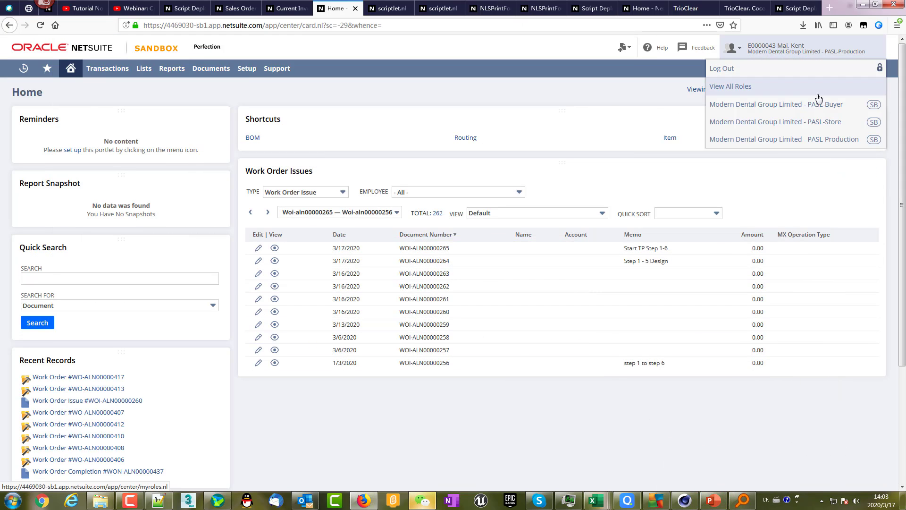
pyautogui.click(804, 124)
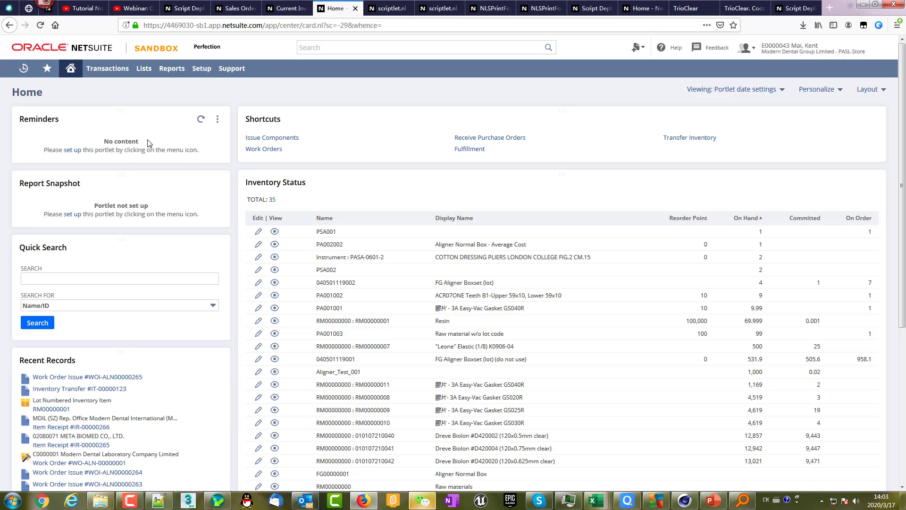
pyautogui.click(474, 150)
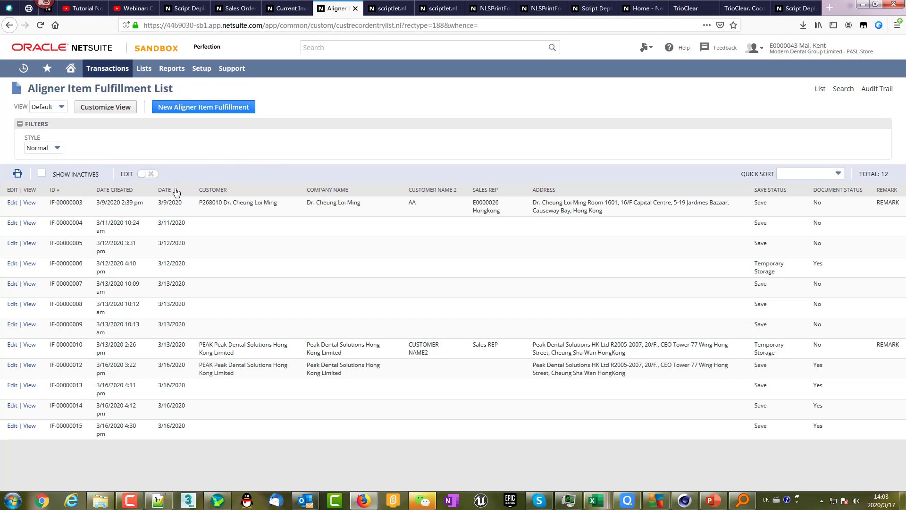
# Create and save a new aligner item fulfillment with one line whose QR code is the work order number.
pyautogui.click(183, 110)
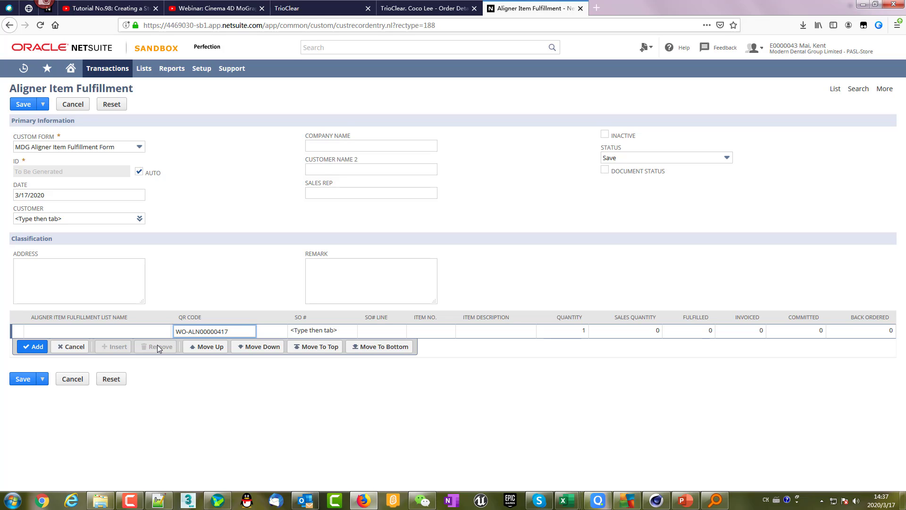
pyautogui.press('Return')
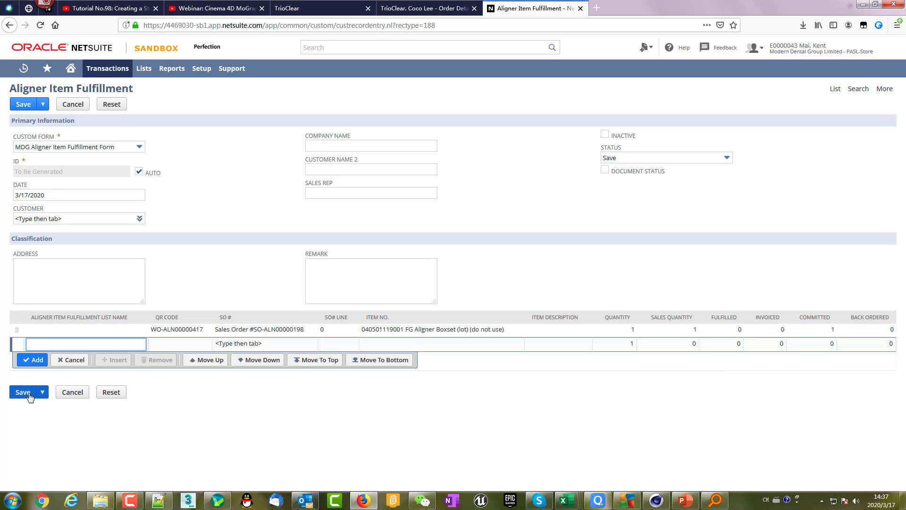
pyautogui.click(21, 393)
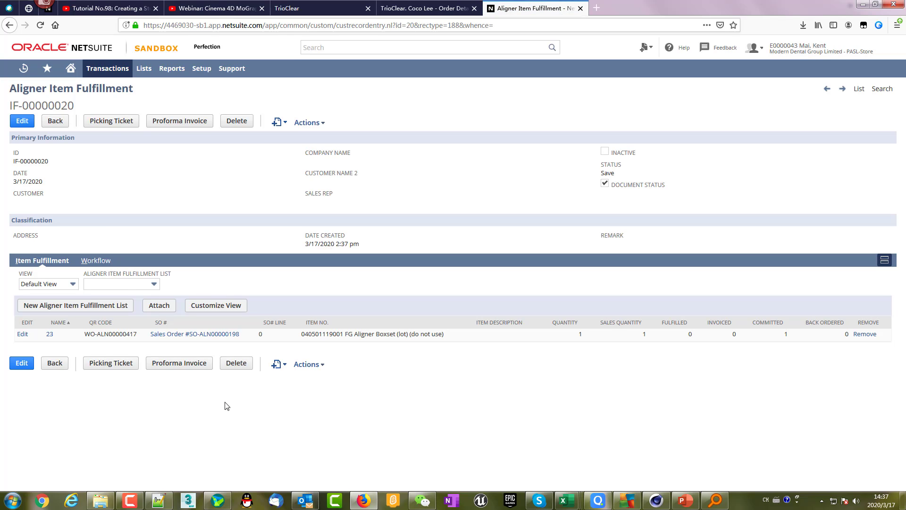
# Try to open the picking ticket and the proforma invoice of the saved fulfillment.
pyautogui.click(111, 123)
pyautogui.click(173, 119)
pyautogui.click(115, 120)
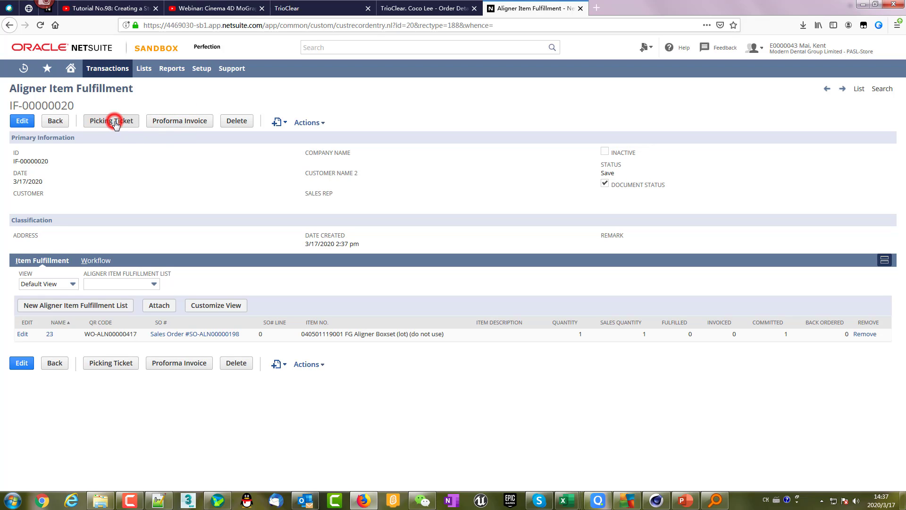
pyautogui.click(164, 123)
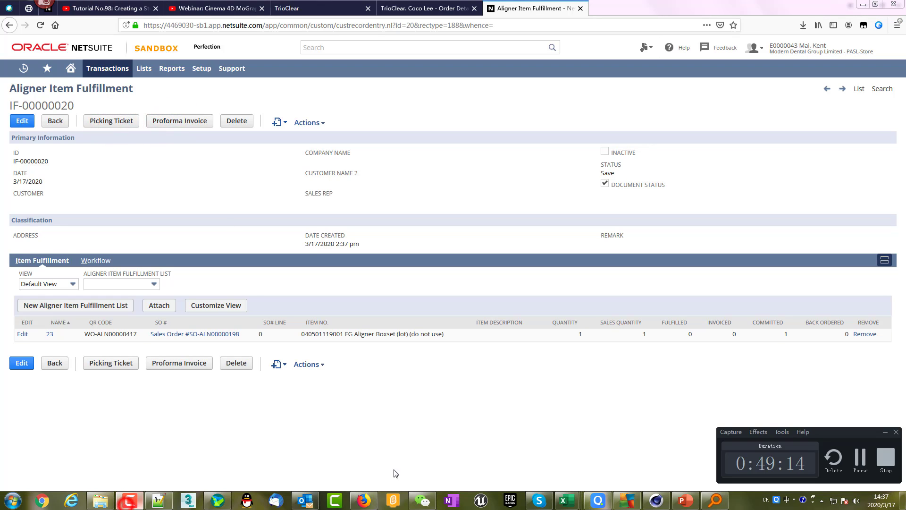
pyautogui.click(861, 460)
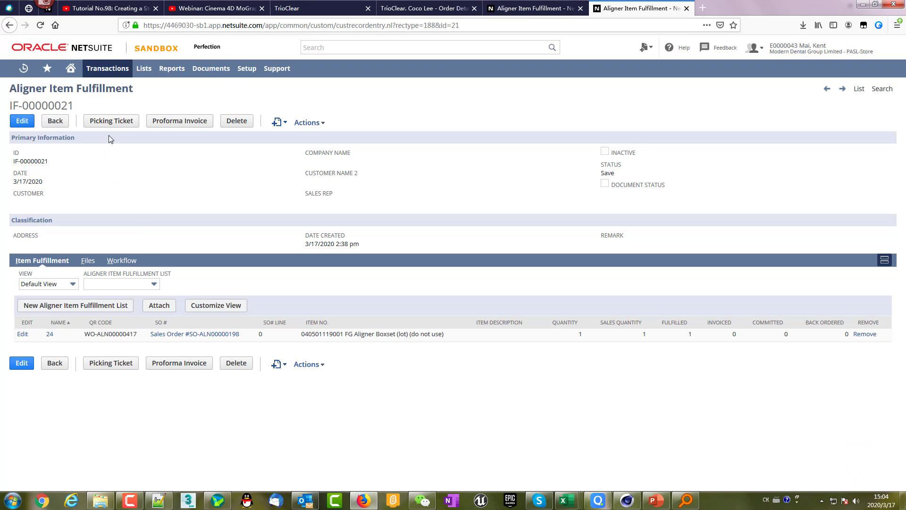
# Generate the picking ticket and the proforma invoice for the aligner item fulfillment record with a fulfilled quantity of 1.
pyautogui.click(105, 124)
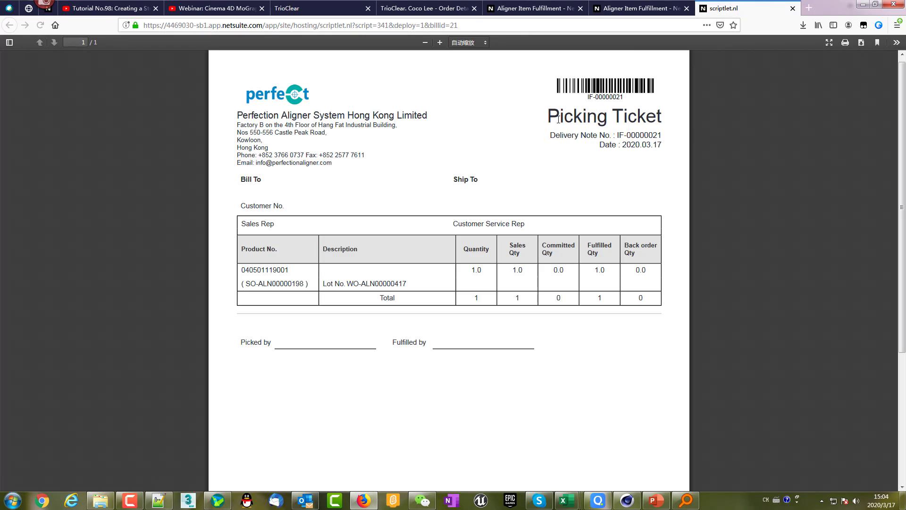
pyautogui.click(637, 8)
pyautogui.click(193, 122)
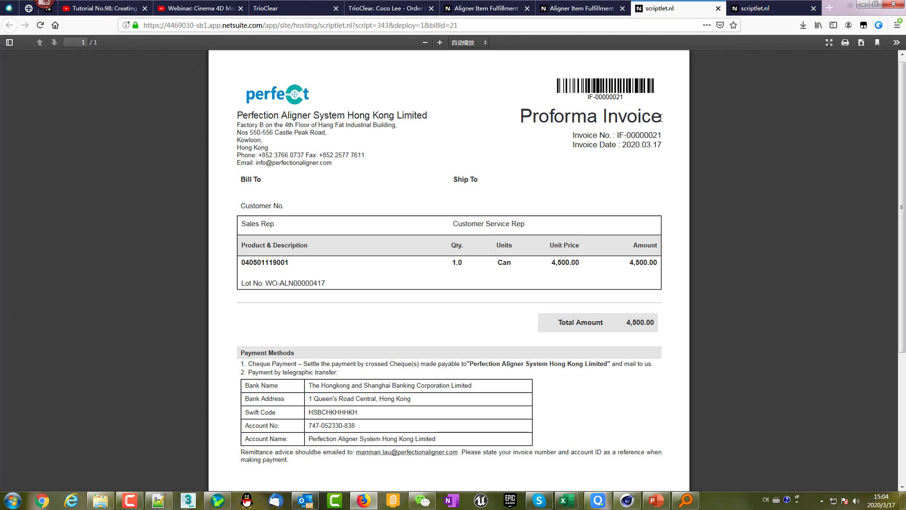
# Examine the full proforma invoice and picking ticket documents, and return to the fulfillment record.
pyautogui.scroll(-3, 656, 148)
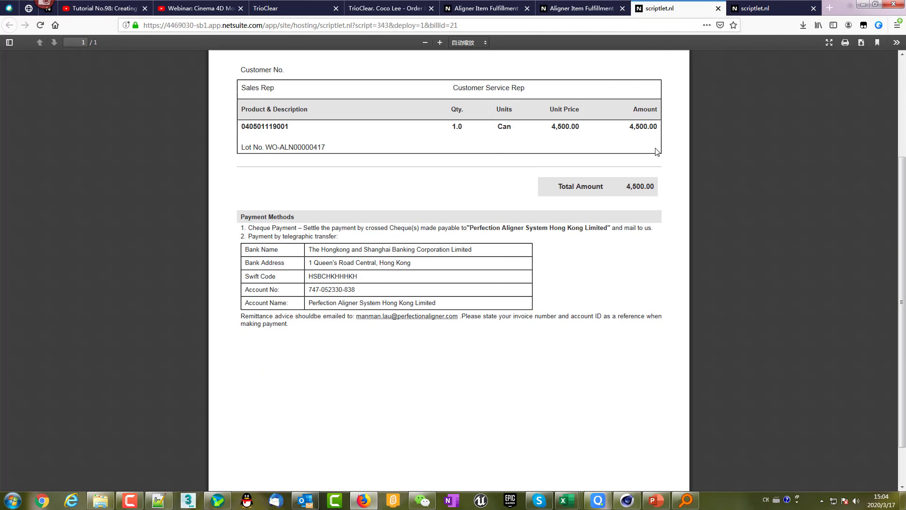
pyautogui.scroll(3, 657, 149)
pyautogui.scroll(-5, 656, 149)
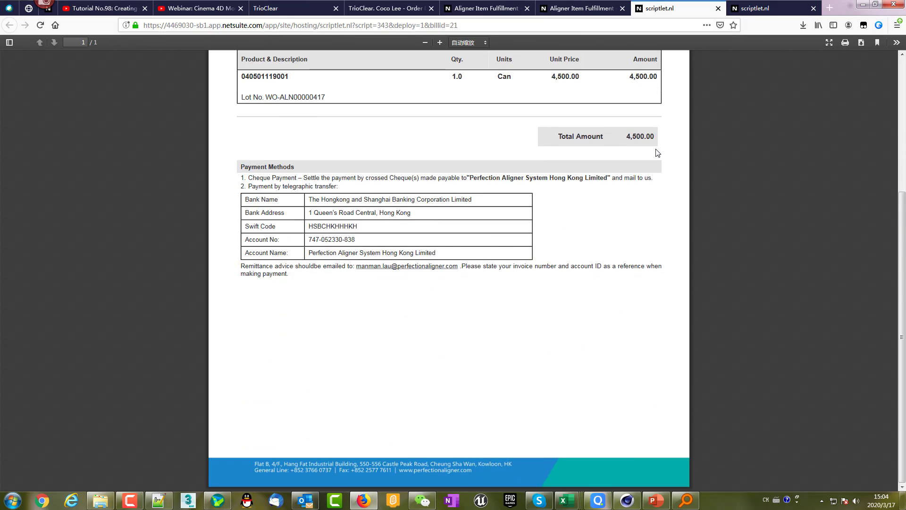
pyautogui.scroll(5, 656, 150)
pyautogui.click(760, 8)
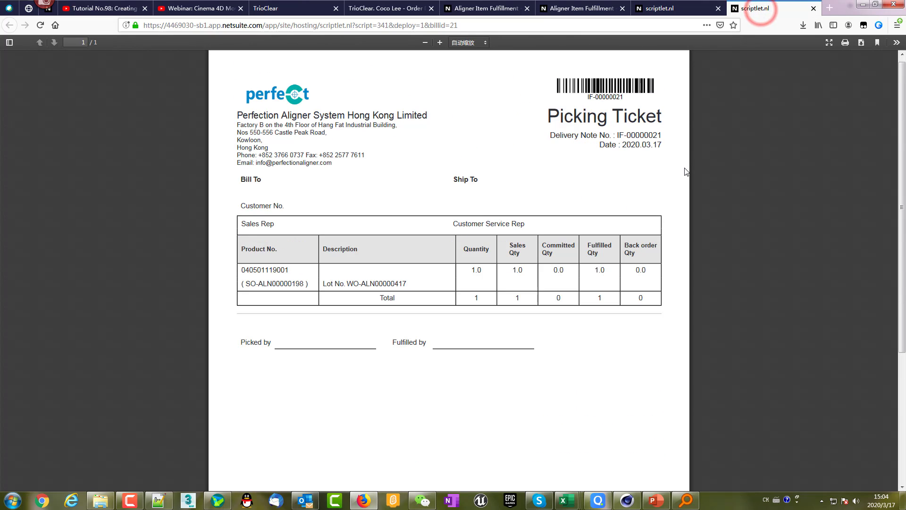
pyautogui.scroll(-3, 686, 176)
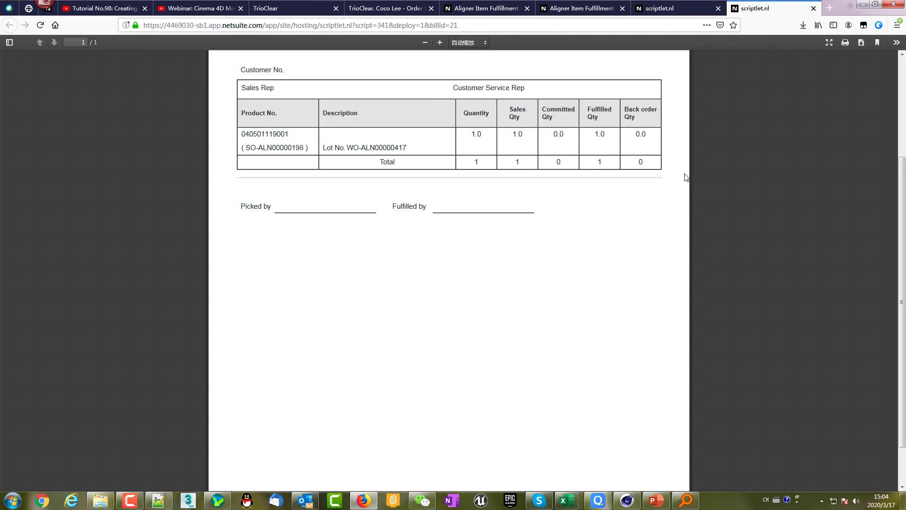
pyautogui.scroll(3, 686, 178)
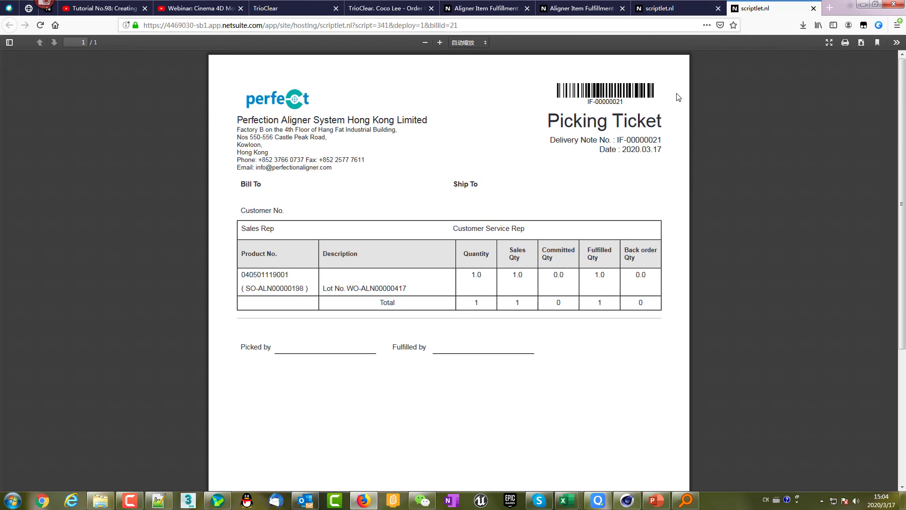
pyautogui.click(598, 10)
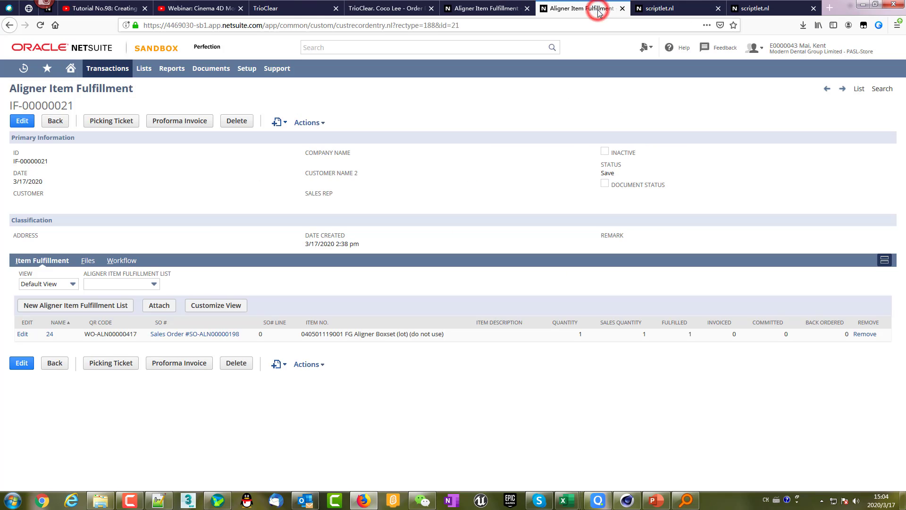
# View the fulfillment's generated proforma invoice and picking ticket documents once more.
pyautogui.click(651, 11)
pyautogui.click(751, 9)
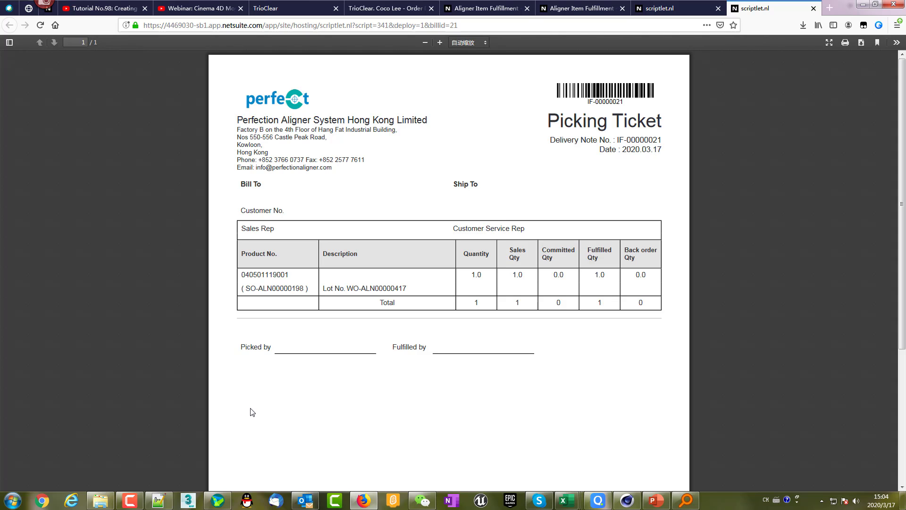
pyautogui.click(131, 501)
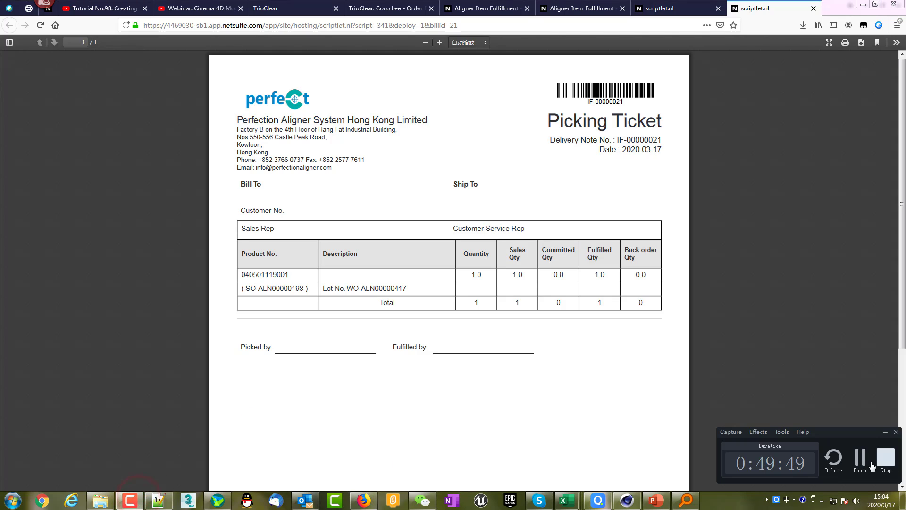
pyautogui.click(867, 465)
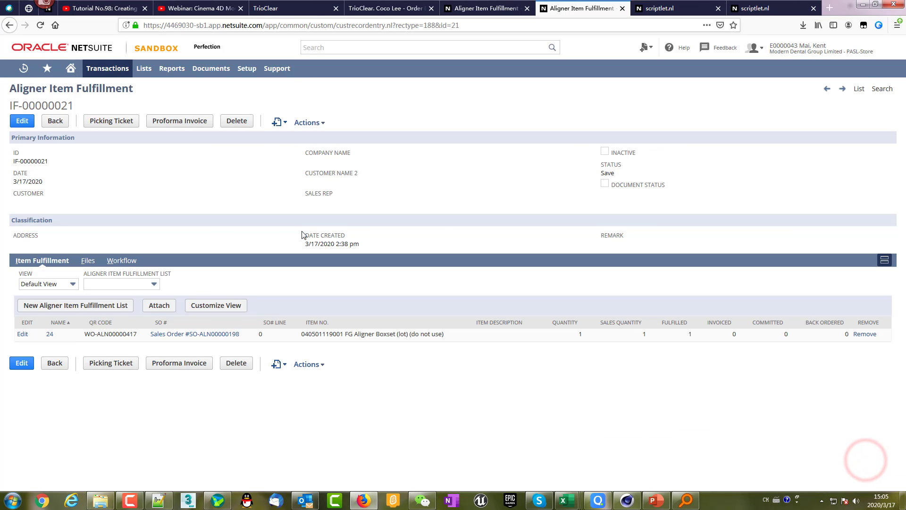
# Switch to TrioClear and bring up the order information of the case remarked First Test Record.
pyautogui.click(293, 15)
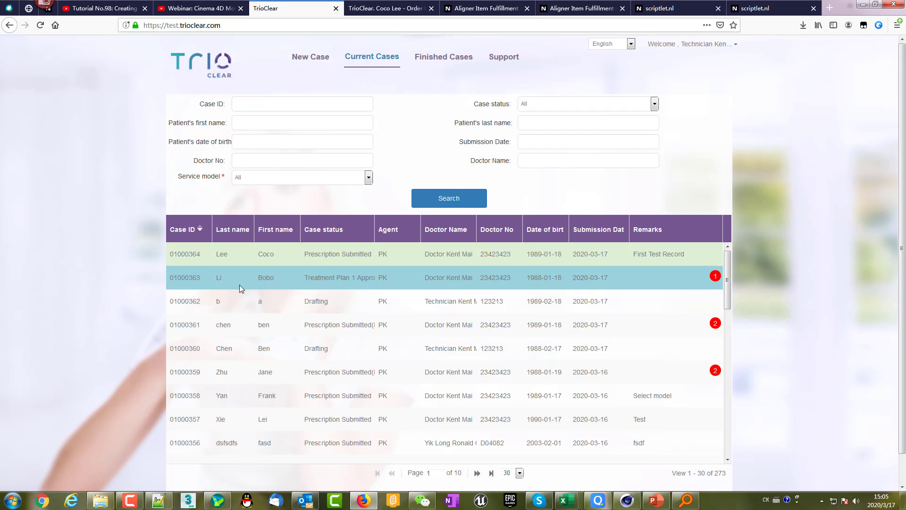
pyautogui.click(185, 251)
pyautogui.click(387, 8)
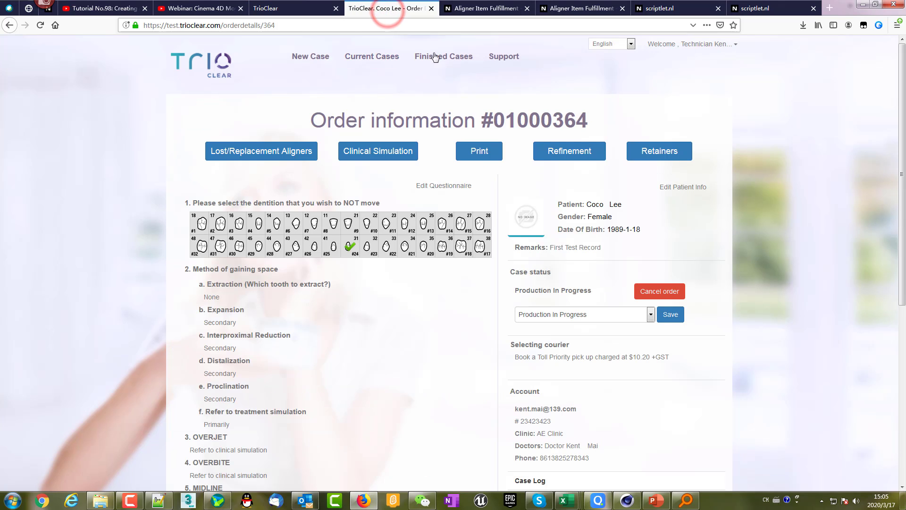
# Set the case status to Aligners Set {No.1 ?}-{No.2 ?} Despatched with 1 for both set numbers, then save and confirm the change.
pyautogui.click(651, 314)
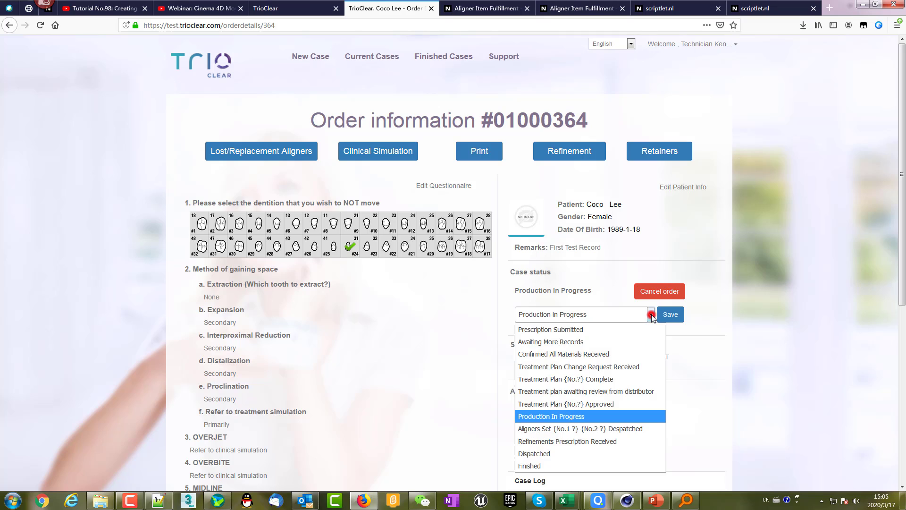
pyautogui.click(642, 429)
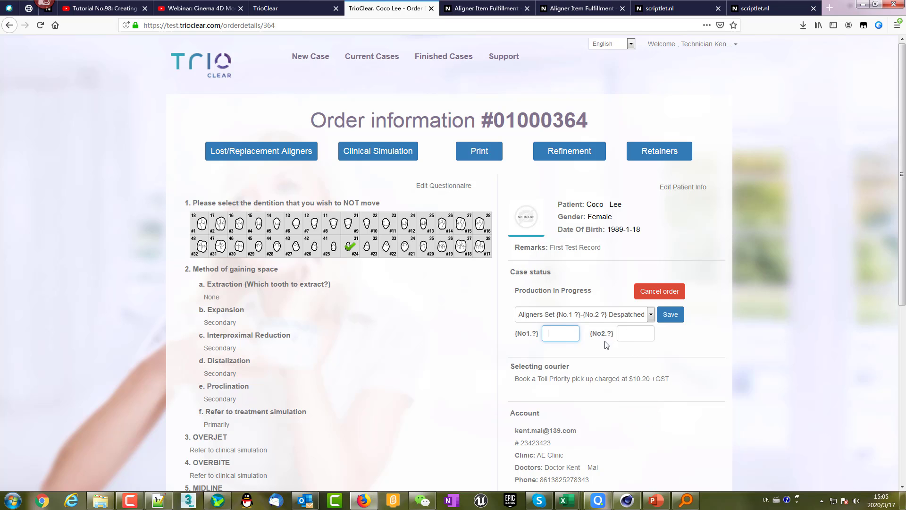
pyautogui.click(670, 314)
pyautogui.click(489, 219)
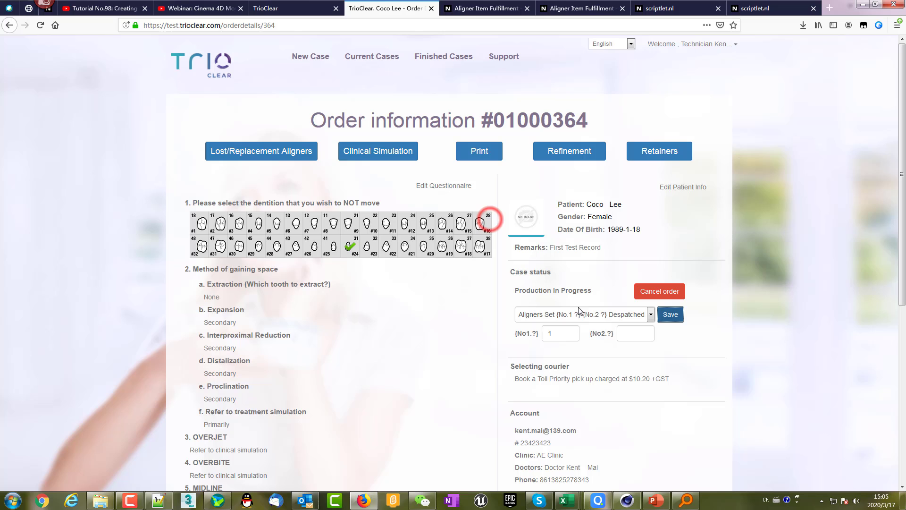
pyautogui.click(619, 331)
pyautogui.write('1')
pyautogui.click(668, 316)
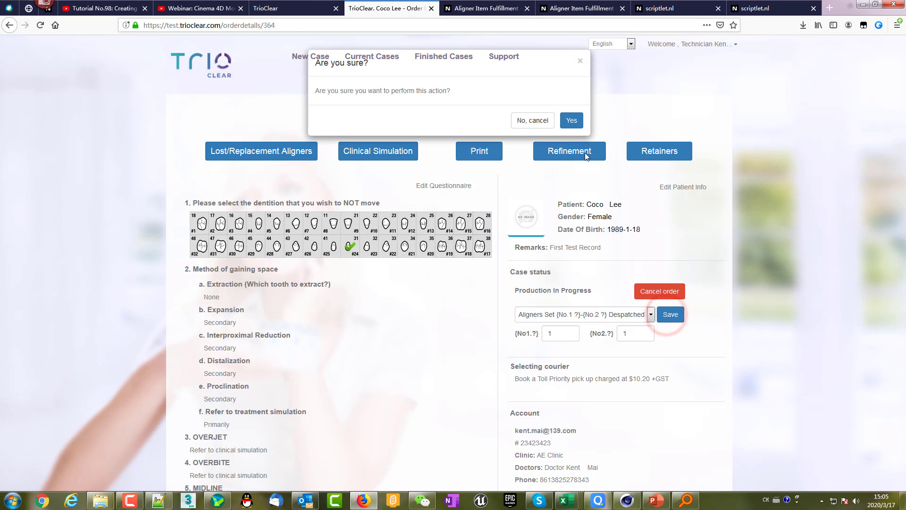
pyautogui.click(570, 122)
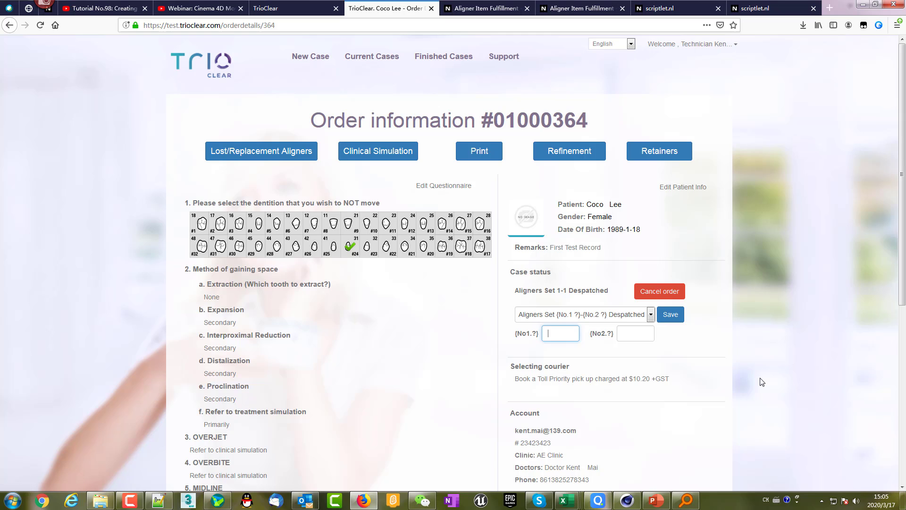
# Open the order's list of available case statuses.
pyautogui.click(648, 316)
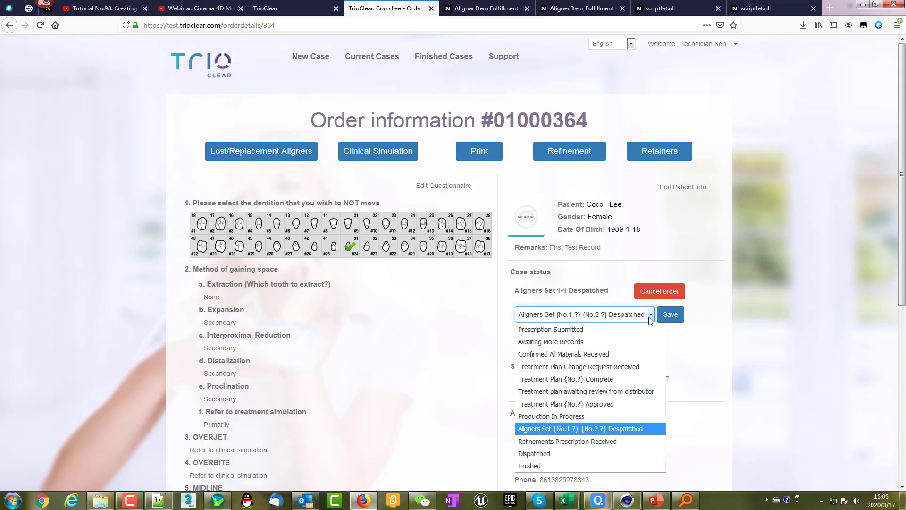